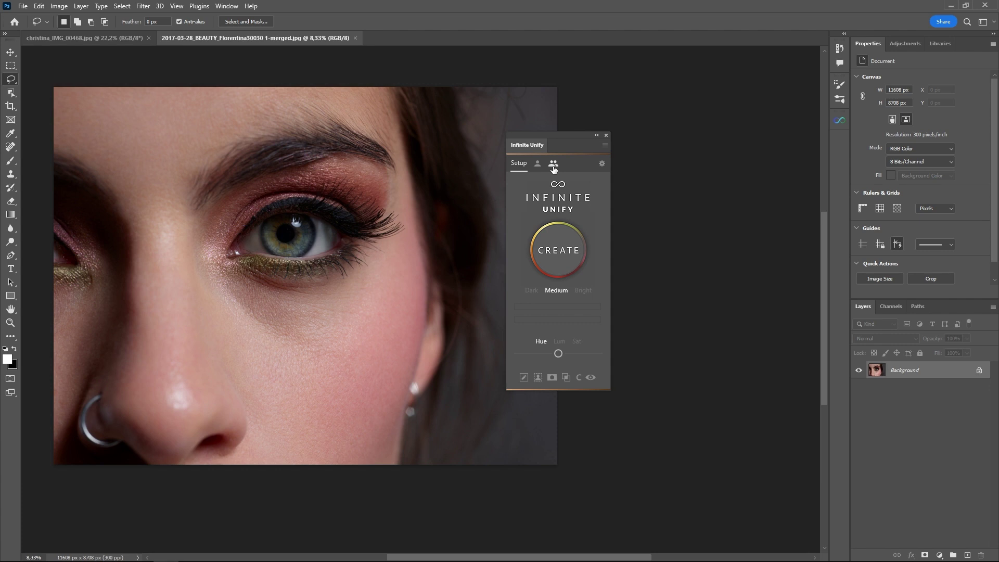
# - Switch Infinite Unify to its Community tab of skin-tone palettes
pyautogui.click(553, 166)
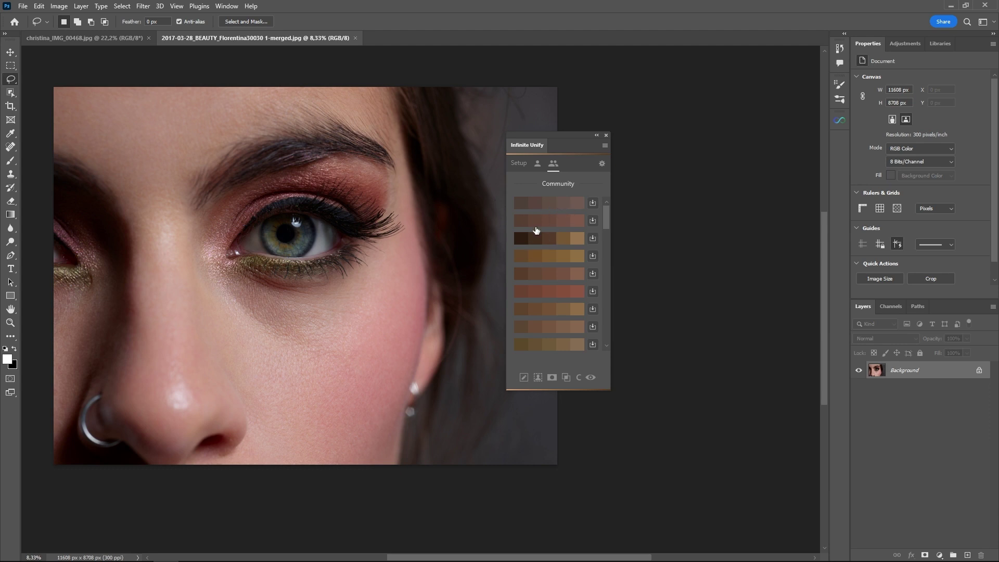
# - Apply Community palettes as a gradient map, re-mapping through several tones and ending on a redder brown
pyautogui.click(568, 207)
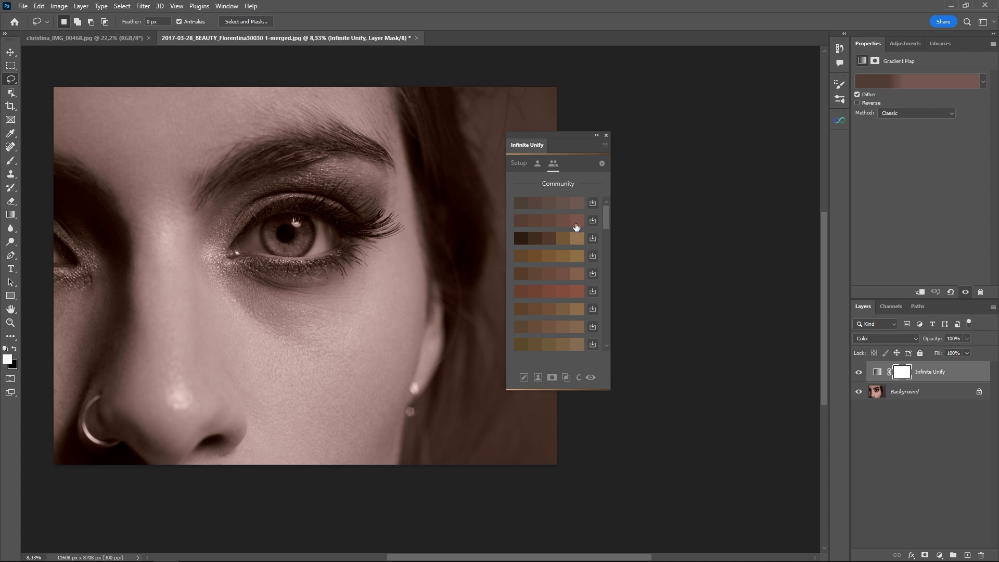
pyautogui.click(546, 221)
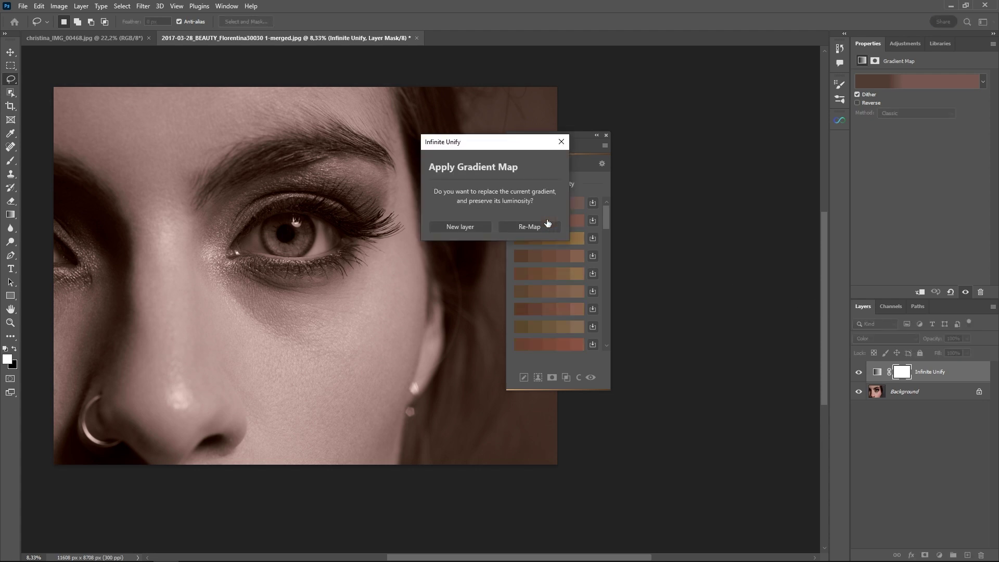
pyautogui.click(537, 228)
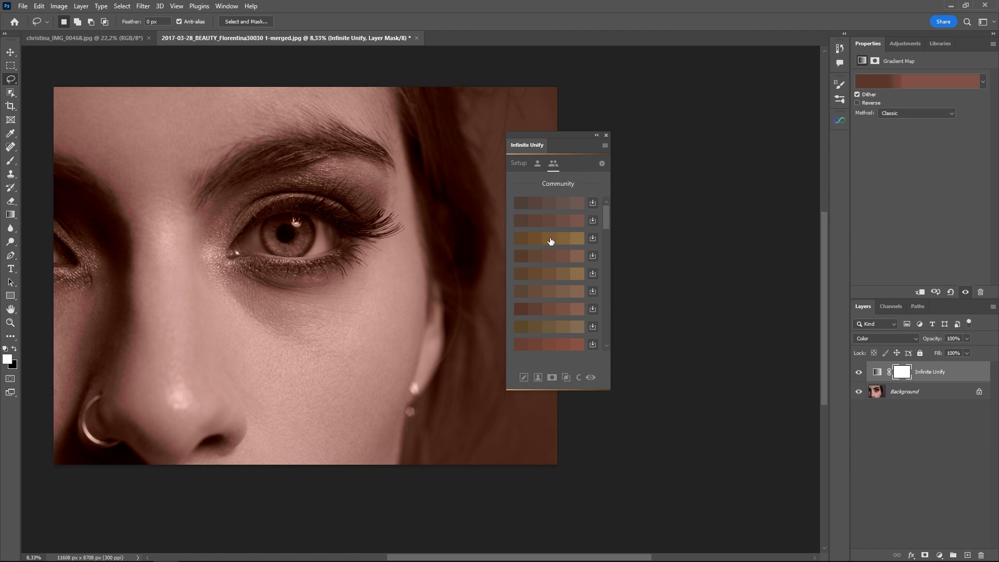
pyautogui.click(549, 238)
pyautogui.click(553, 258)
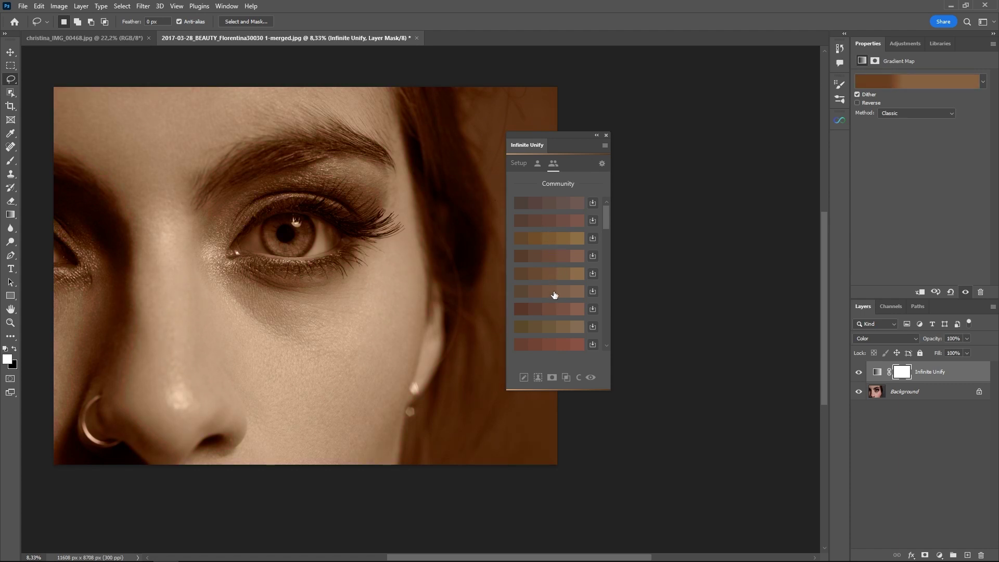
pyautogui.click(554, 307)
pyautogui.click(553, 289)
pyautogui.scroll(-1, 553, 267)
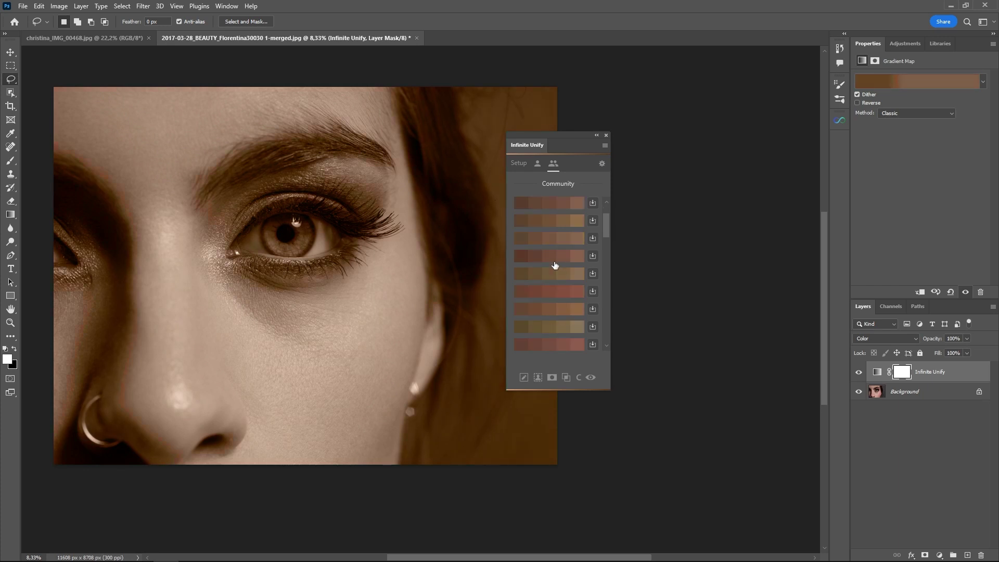
pyautogui.scroll(-2, 546, 284)
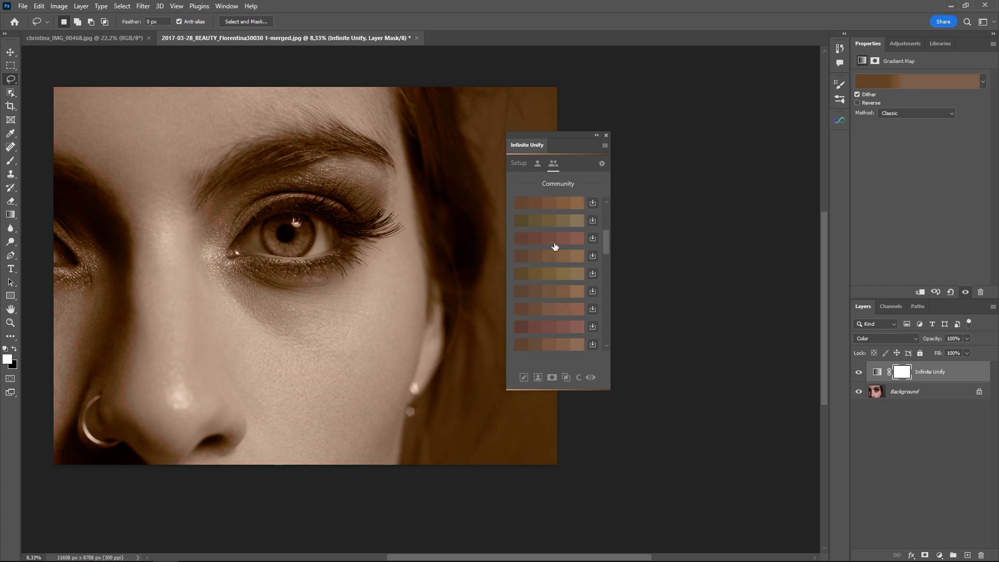
pyautogui.click(553, 258)
# - Toggle the gradient map layer's visibility to compare, leaving it hidden
pyautogui.click(859, 372)
pyautogui.click(859, 373)
pyautogui.click(859, 373)
pyautogui.scroll(-2, 538, 266)
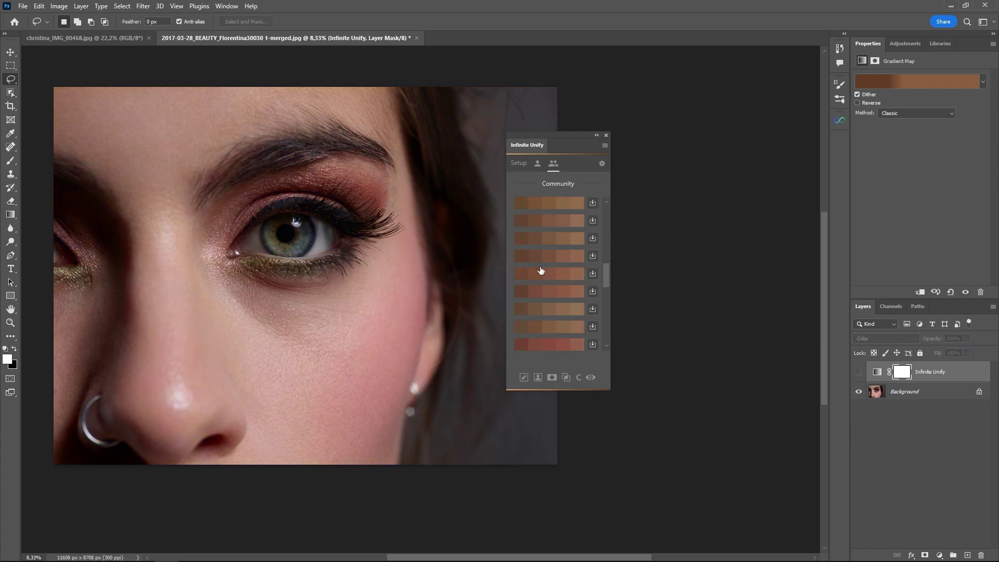
# - Delete the old Infinite Unify layer, generate a new one from the photo, and hide it
pyautogui.click(524, 164)
pyautogui.moveTo(968, 373); pyautogui.dragTo(980, 556)
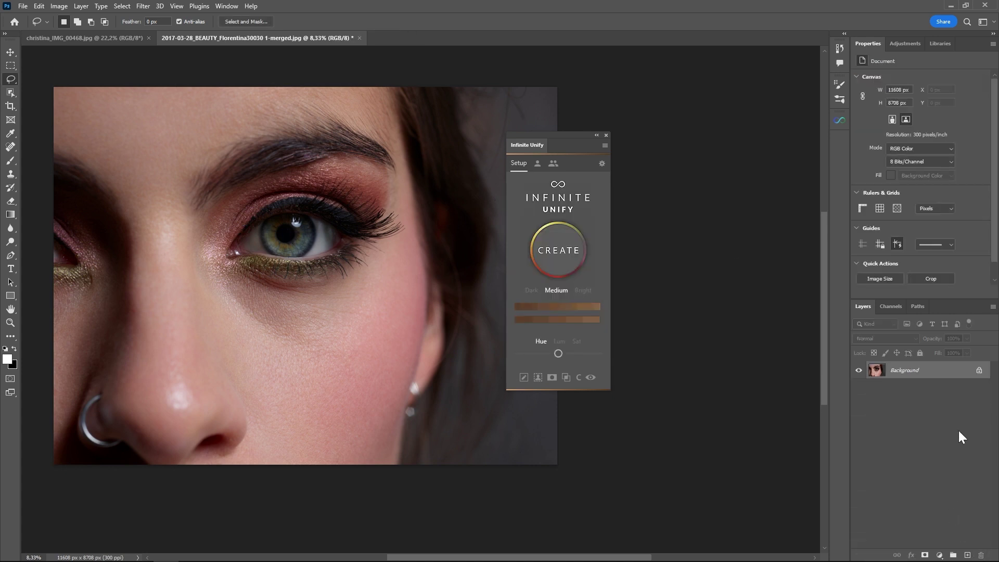
pyautogui.click(553, 258)
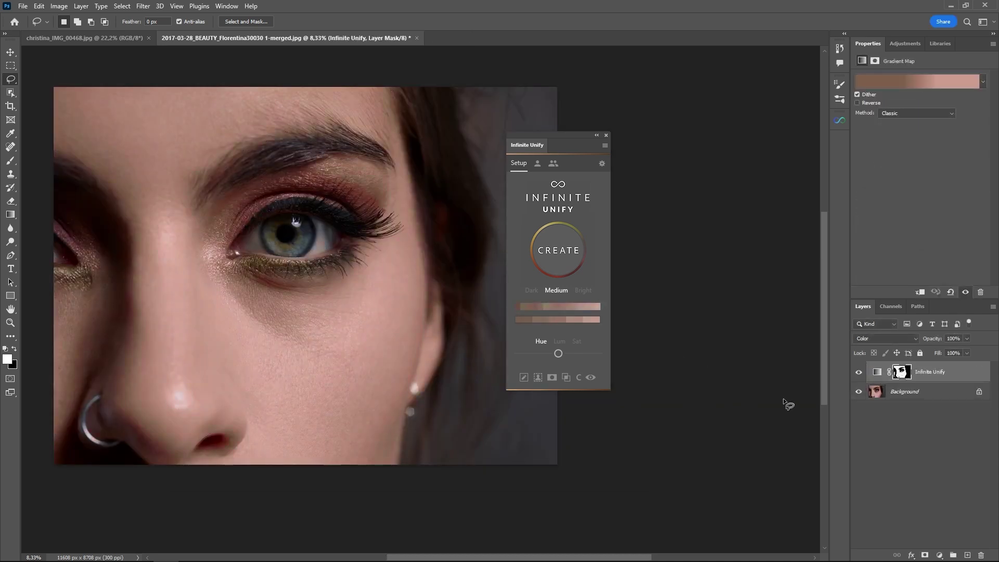
pyautogui.click(859, 372)
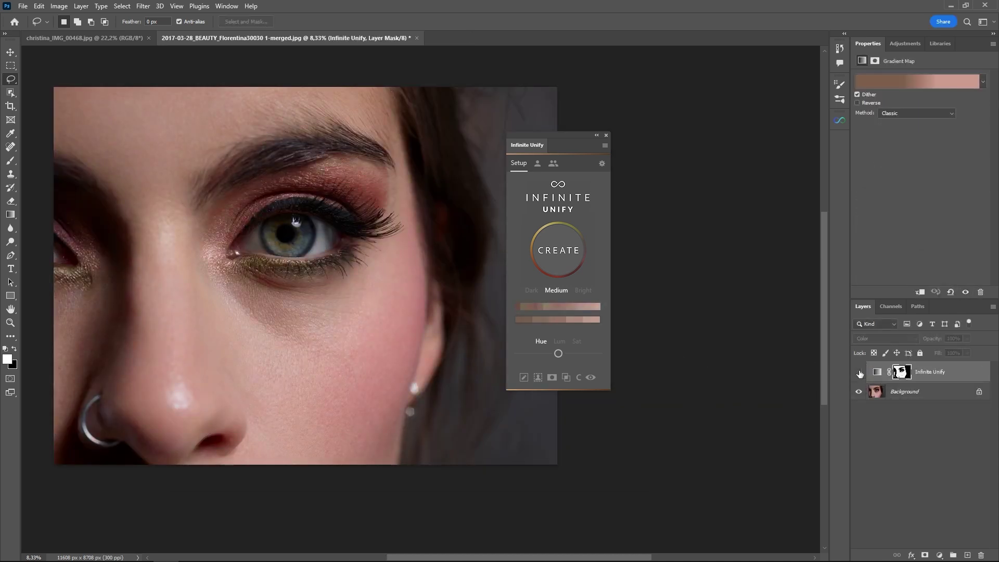
# - Show the new gradient map layer, switch to Community, and cancel out of the Gradient Editor
pyautogui.click(859, 372)
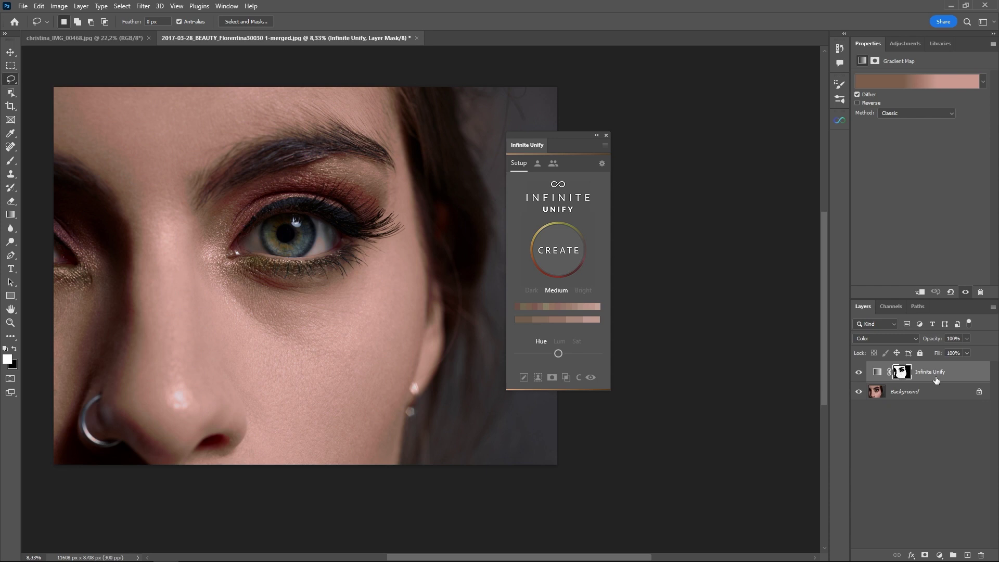
pyautogui.click(553, 164)
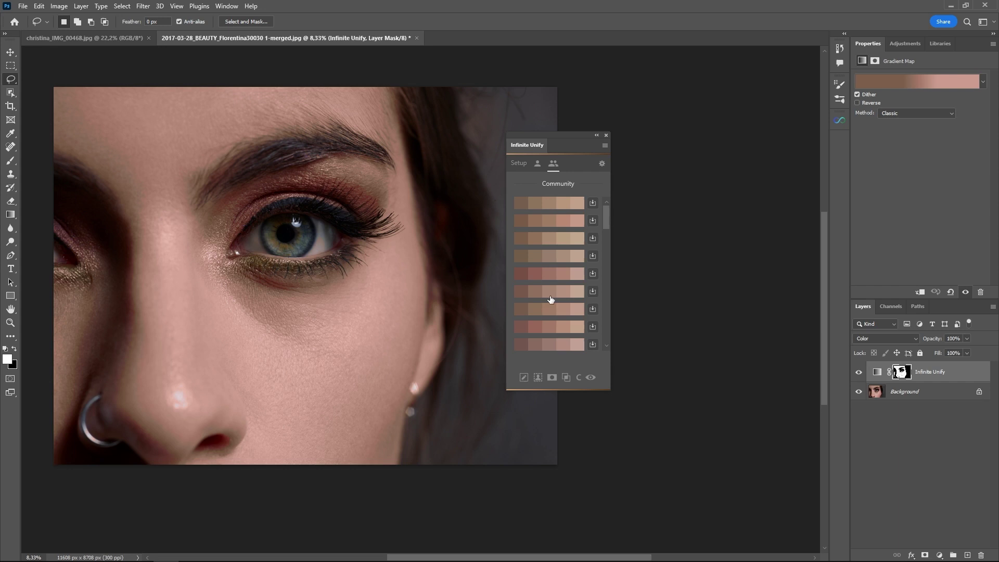
pyautogui.click(900, 82)
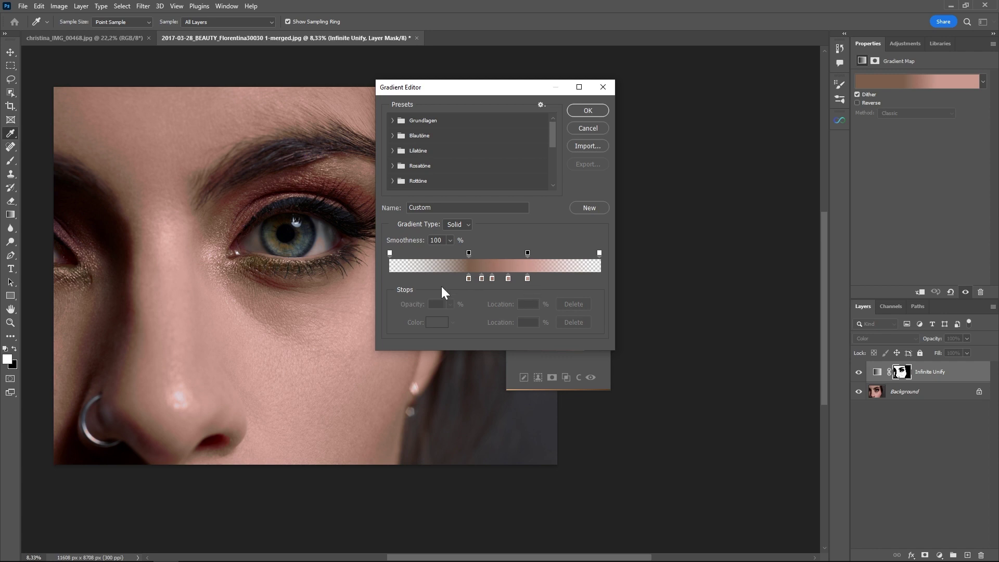
pyautogui.click(596, 131)
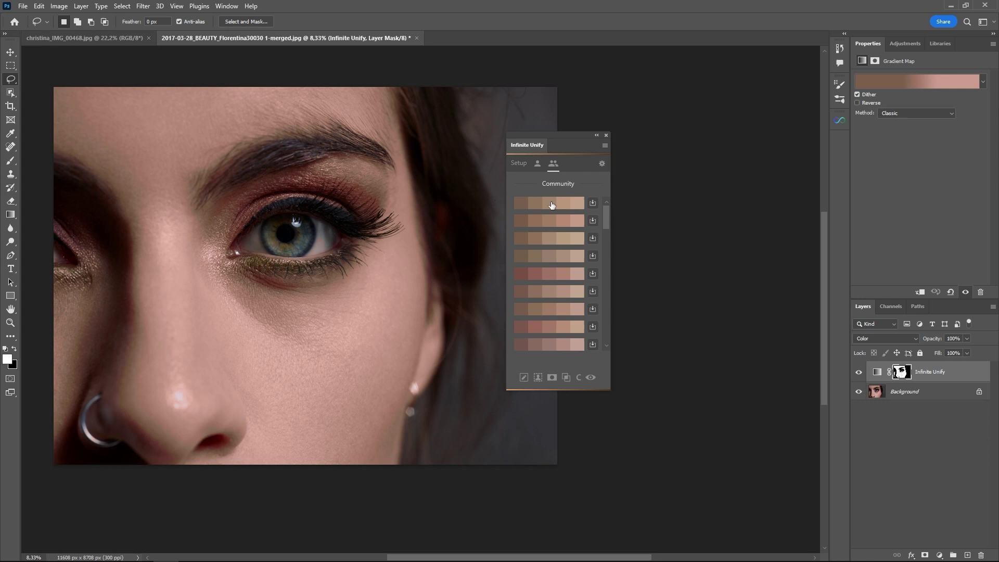
# - Re-Map the gradient to the first Community palette, then try a redder palette
pyautogui.click(553, 204)
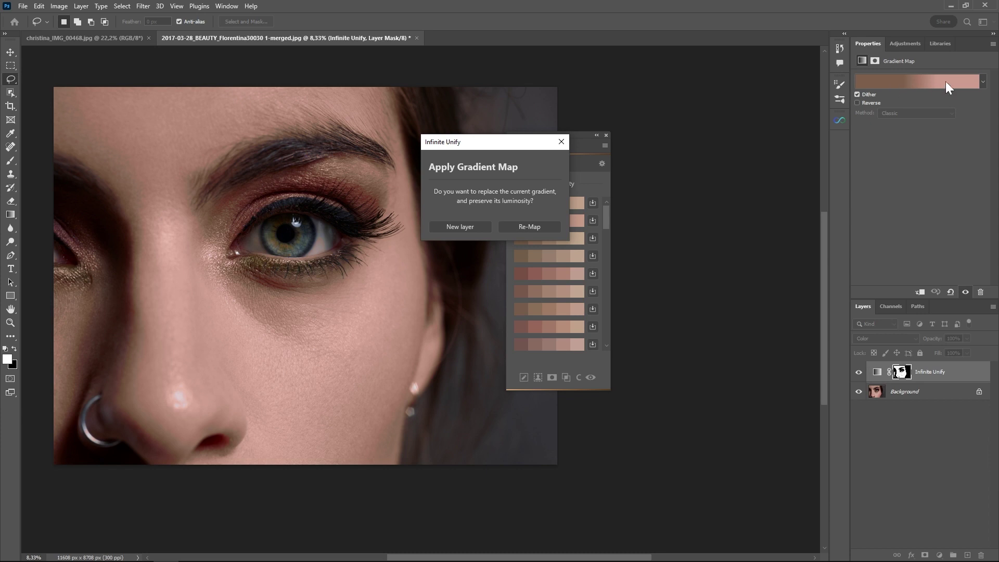
pyautogui.click(529, 228)
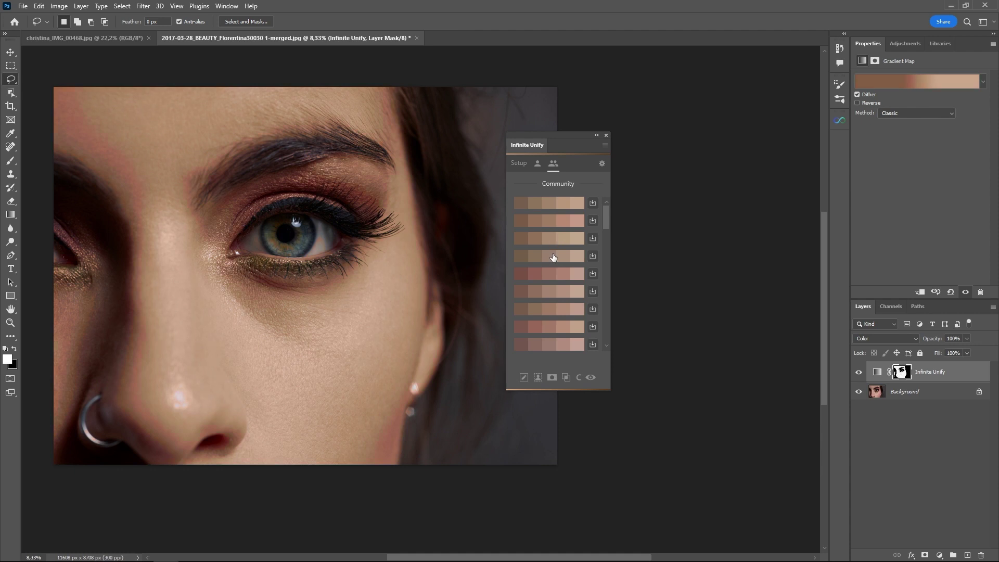
pyautogui.click(557, 292)
pyautogui.scroll(-1, 562, 280)
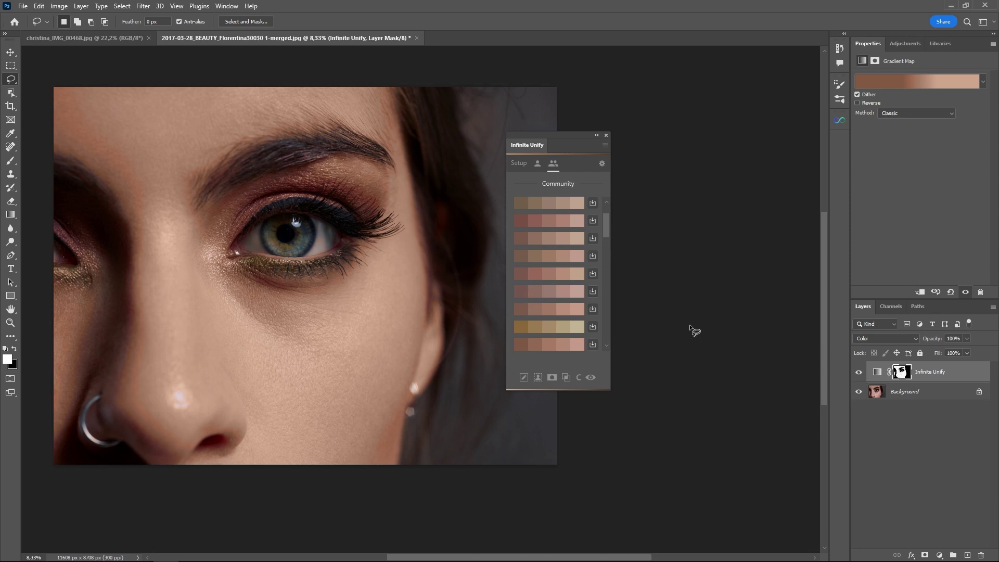
# - Compare the effect on and off, apply the browner first palette, and save the fourth to User Layers
pyautogui.click(859, 373)
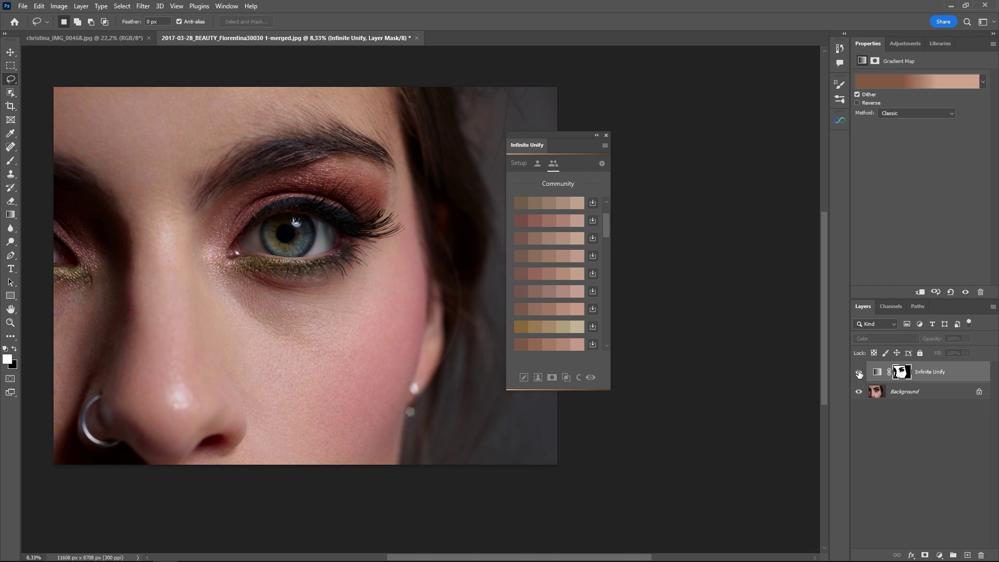
pyautogui.click(860, 373)
pyautogui.click(859, 372)
pyautogui.click(859, 373)
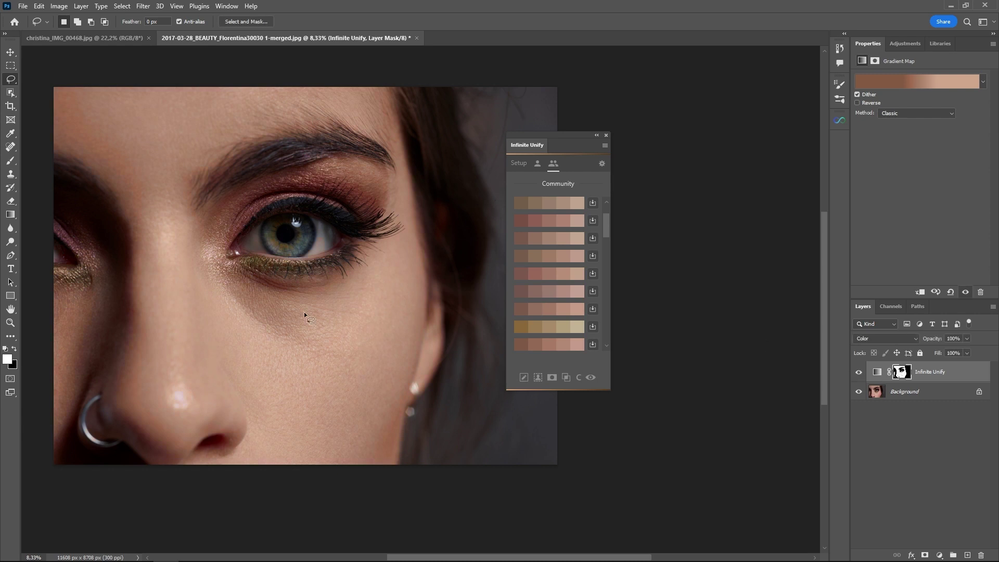
pyautogui.click(860, 373)
pyautogui.click(859, 373)
pyautogui.click(552, 207)
pyautogui.click(594, 257)
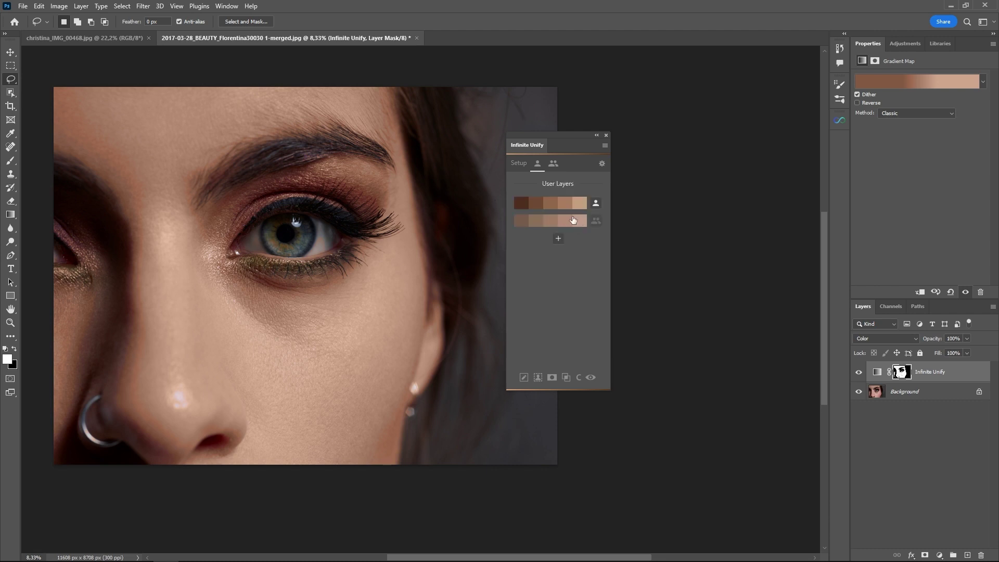
# - Replace the layer with a sepia gradient map from the first saved palette and share that palette
pyautogui.moveTo(958, 375); pyautogui.dragTo(982, 554)
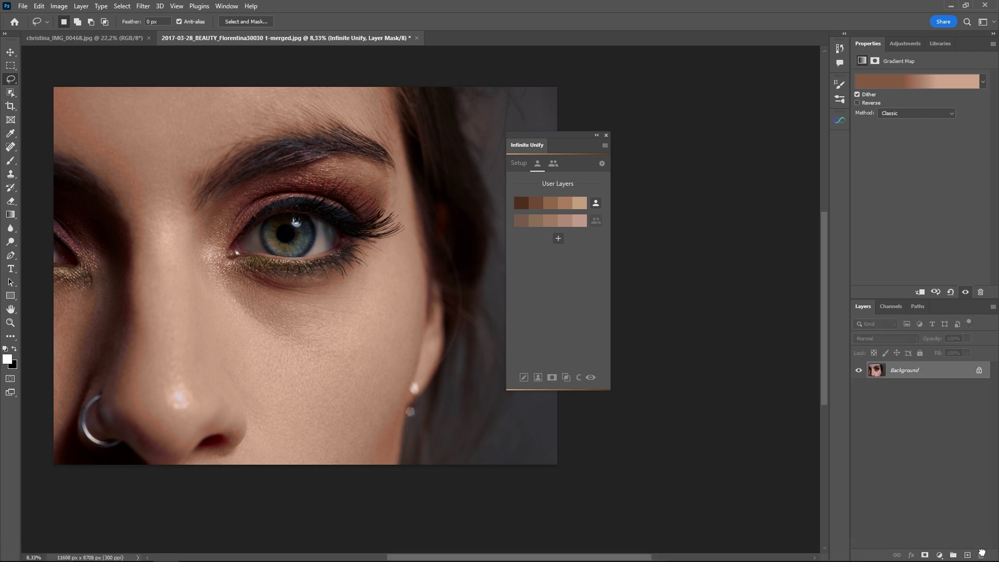
pyautogui.click(561, 204)
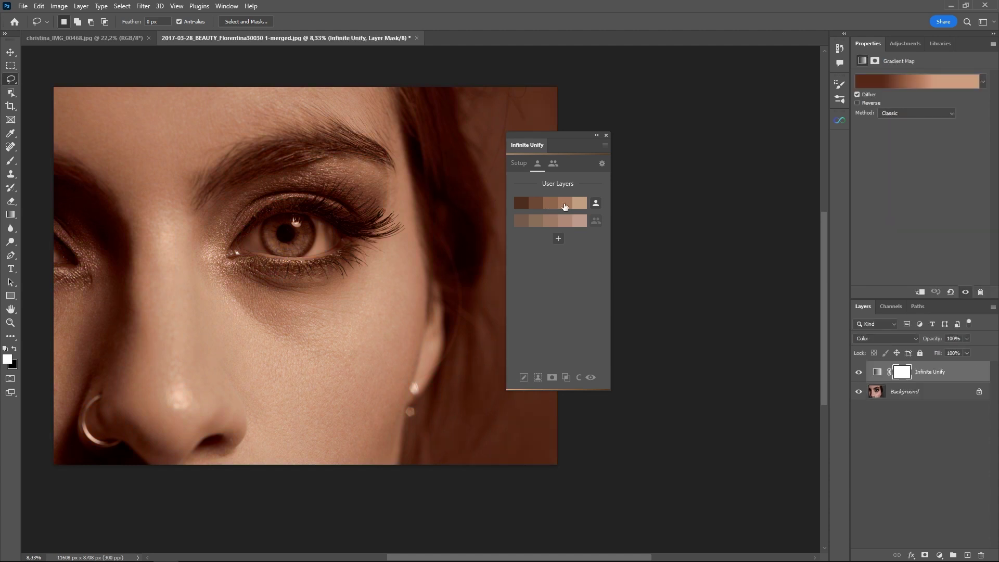
pyautogui.click(597, 205)
pyautogui.click(554, 165)
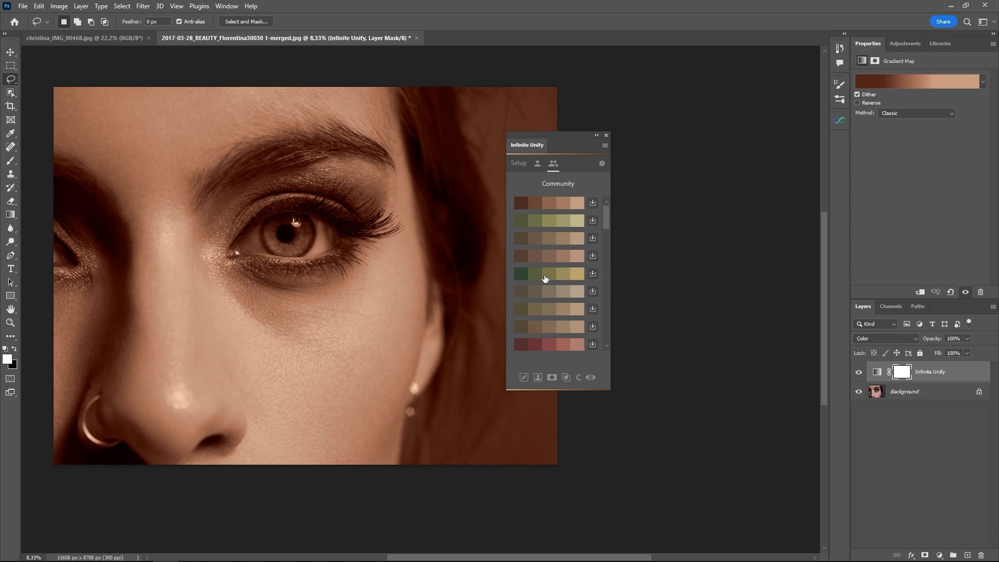
# - Scroll the Community list, then return to User Layers showing the two saved palettes
pyautogui.scroll(-2, 566, 224)
pyautogui.click(538, 163)
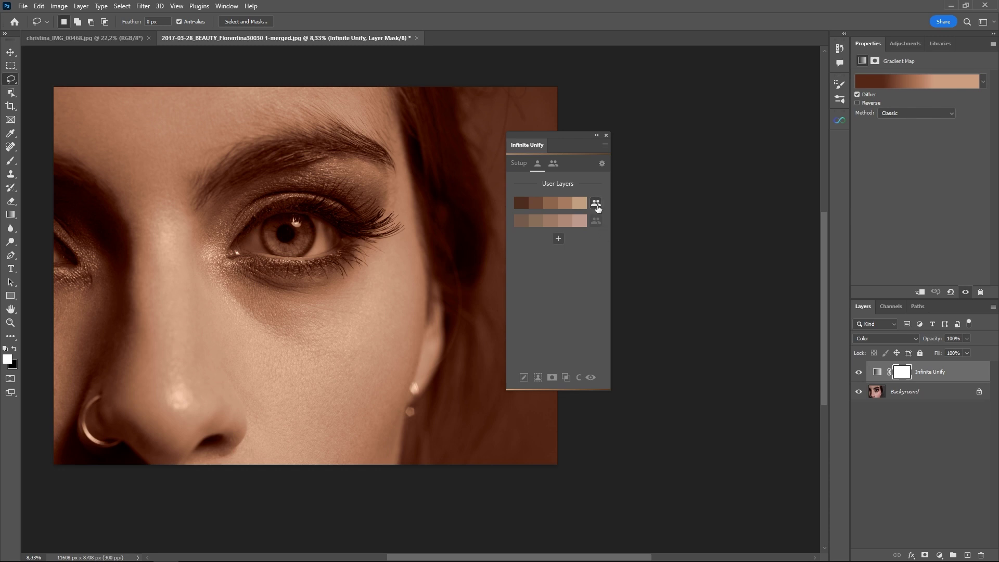
# - Unshare the first saved palette and return to the Community palette list
pyautogui.click(597, 206)
pyautogui.click(553, 166)
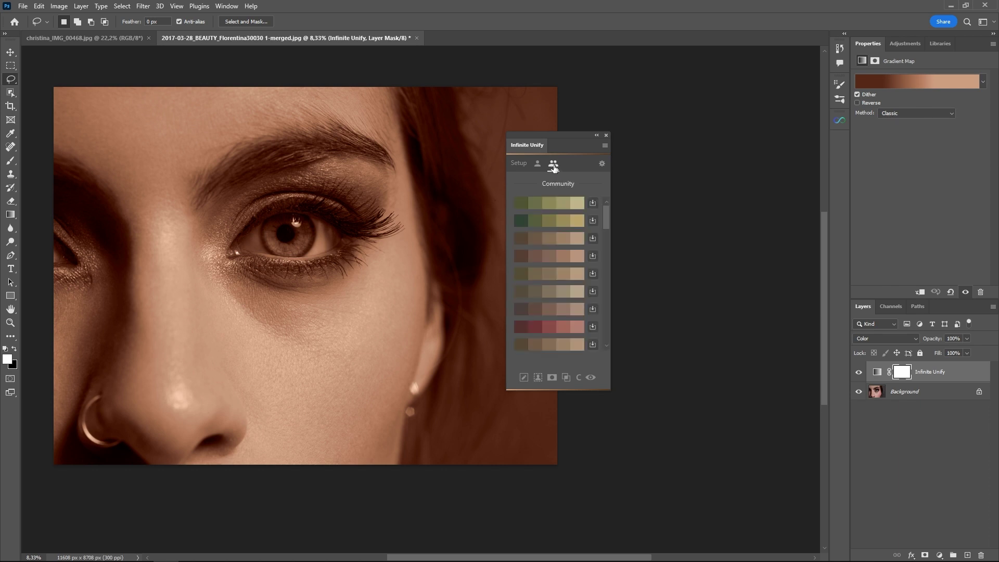
# - In the other photo, lasso the nose and cheek and generate a gradient map from that skin
pyautogui.click(102, 39)
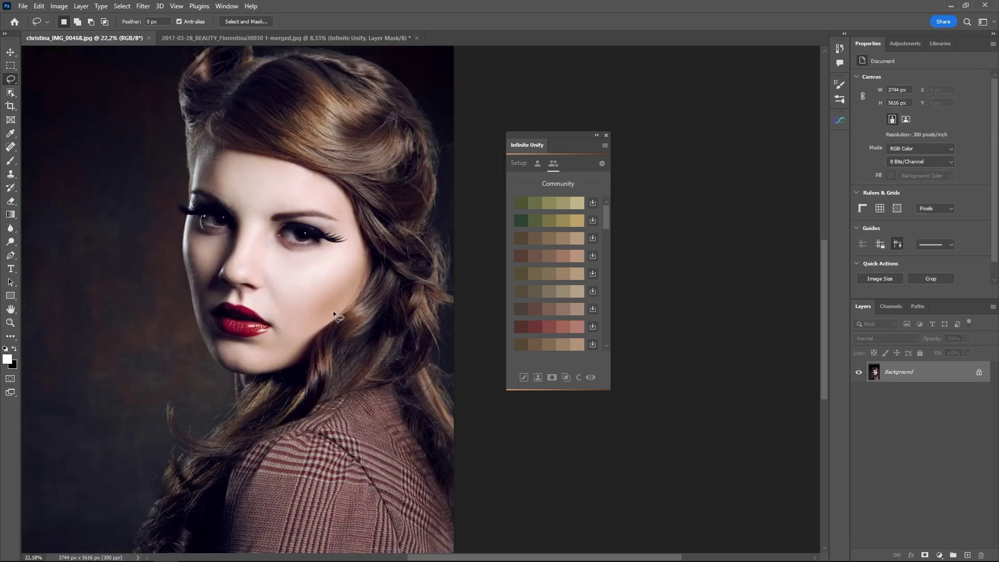
pyautogui.moveTo(238, 259)
pyautogui.mouseDown()
pyautogui.moveTo(301, 303)
pyautogui.moveTo(320, 301)
pyautogui.mouseUp()
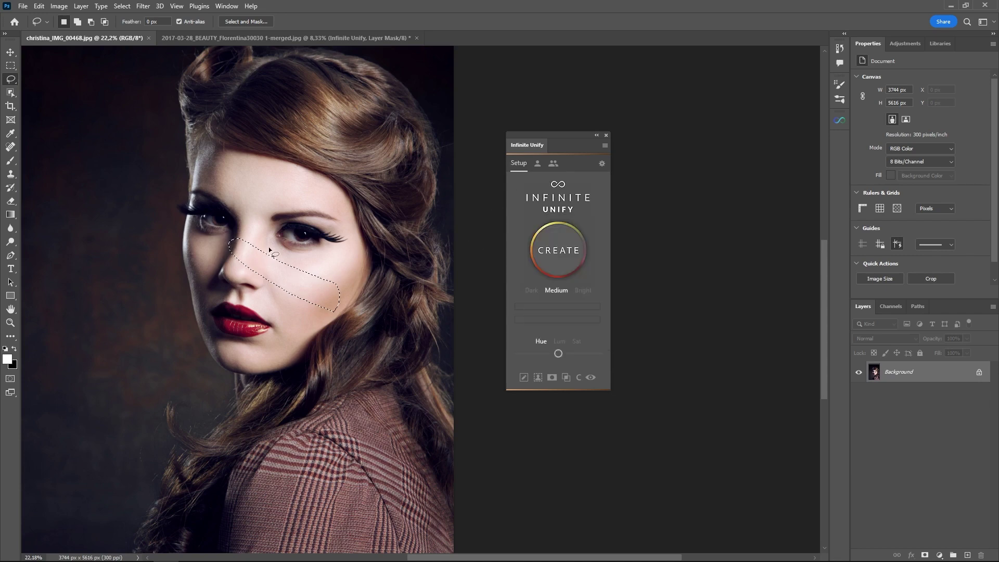
pyautogui.click(560, 255)
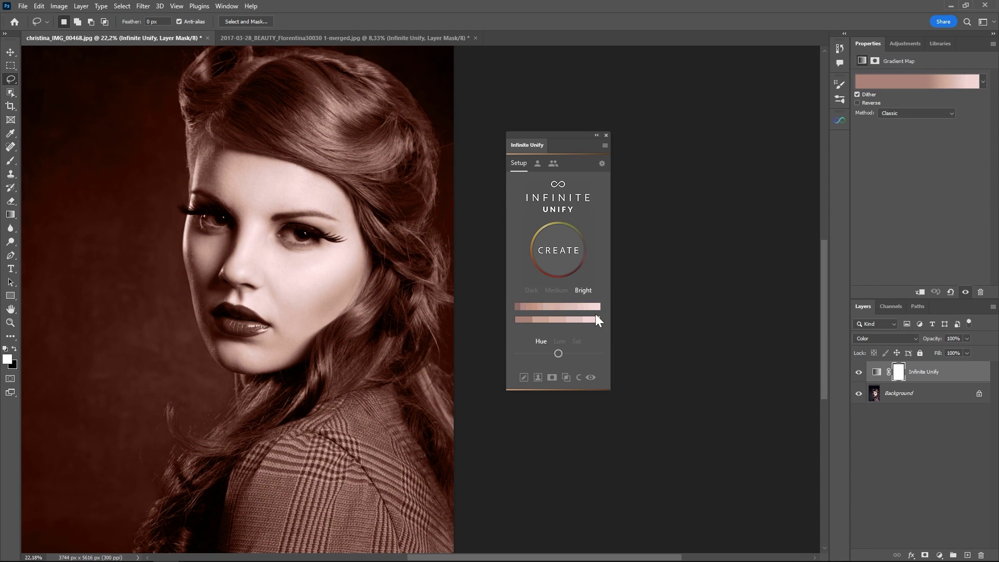
# - Check the Gradient Editor, browse the Community presets, and hide the new gradient map layer
pyautogui.click(936, 83)
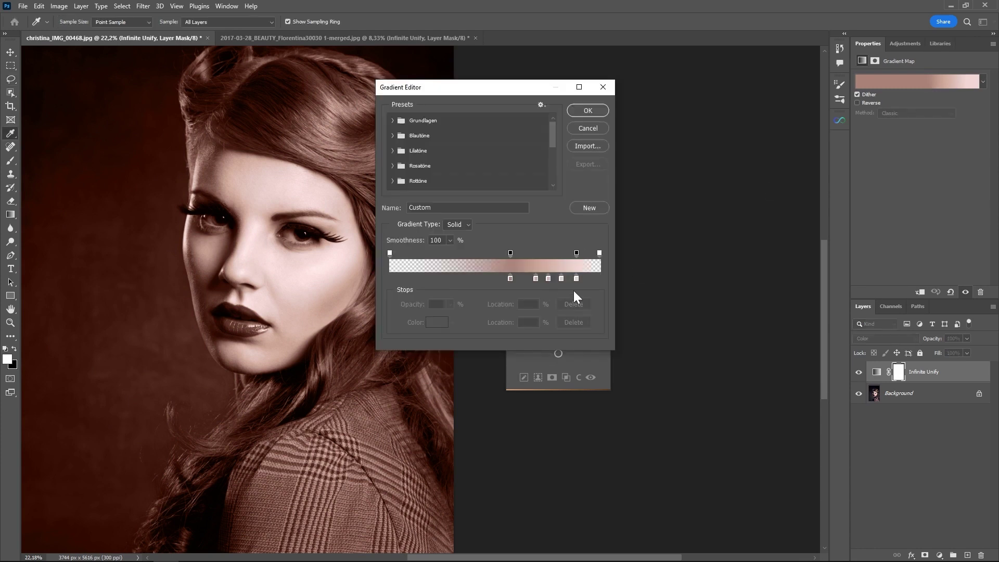
pyautogui.click(586, 128)
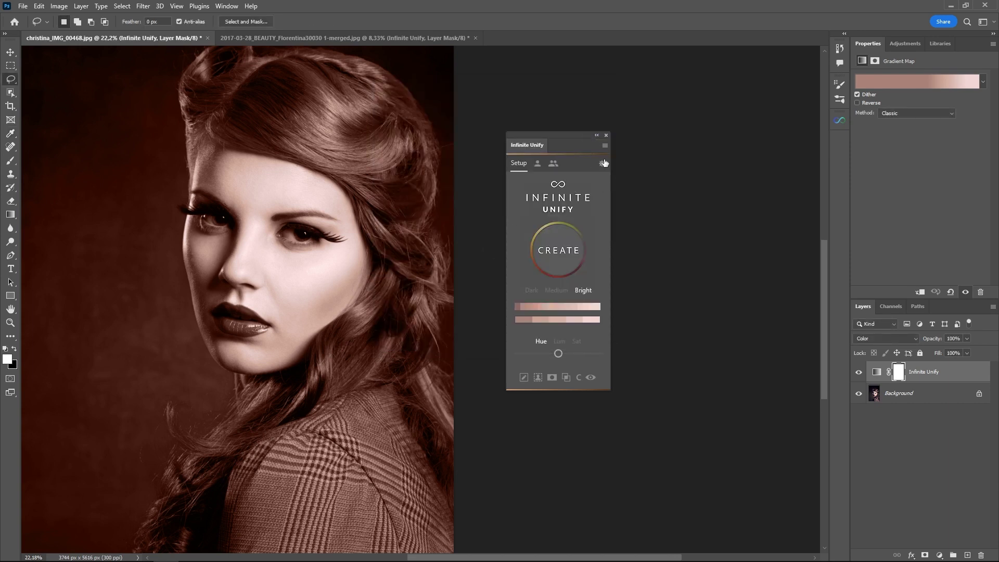
pyautogui.click(552, 166)
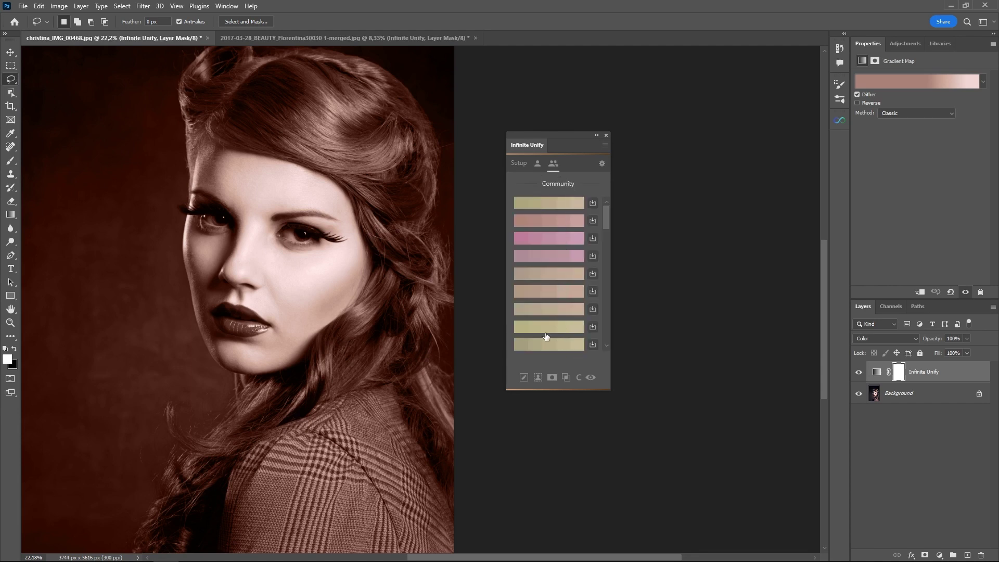
pyautogui.click(858, 371)
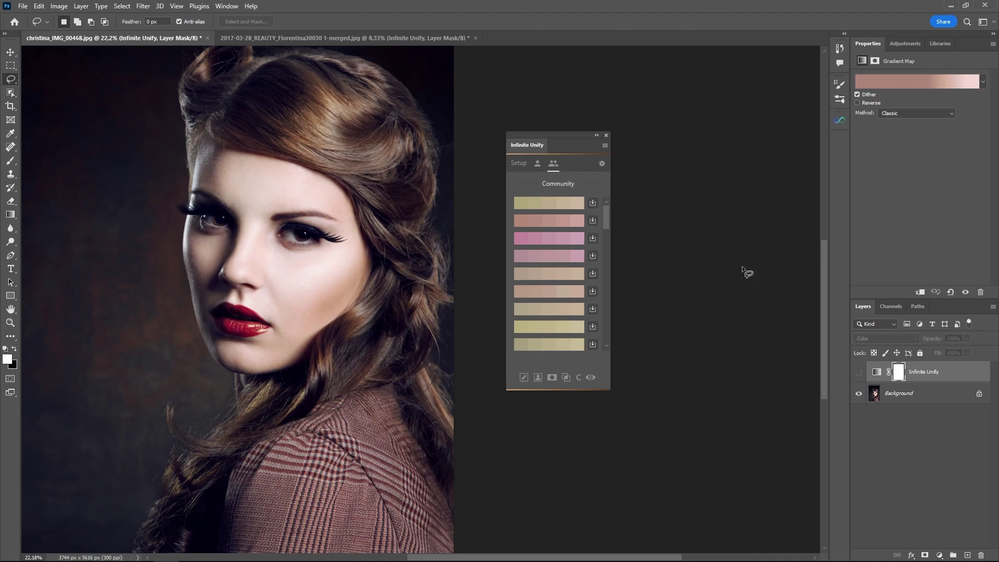
# - Generate a gradient map from a sampled hair patch and browse the Community palettes
pyautogui.click(519, 163)
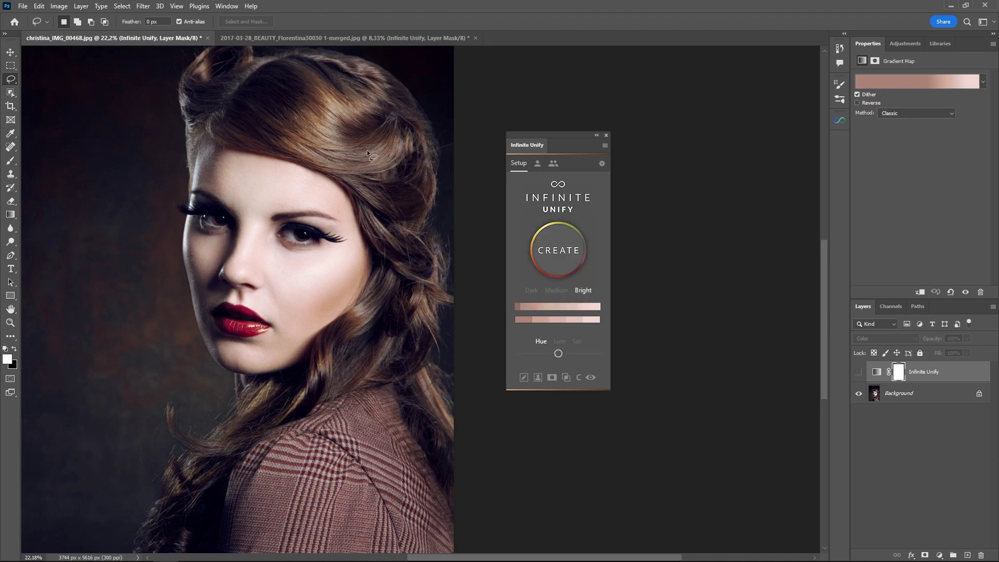
pyautogui.moveTo(380, 222)
pyautogui.mouseDown()
pyautogui.moveTo(419, 172)
pyautogui.moveTo(385, 188)
pyautogui.moveTo(382, 221)
pyautogui.mouseUp()
pyautogui.click(558, 255)
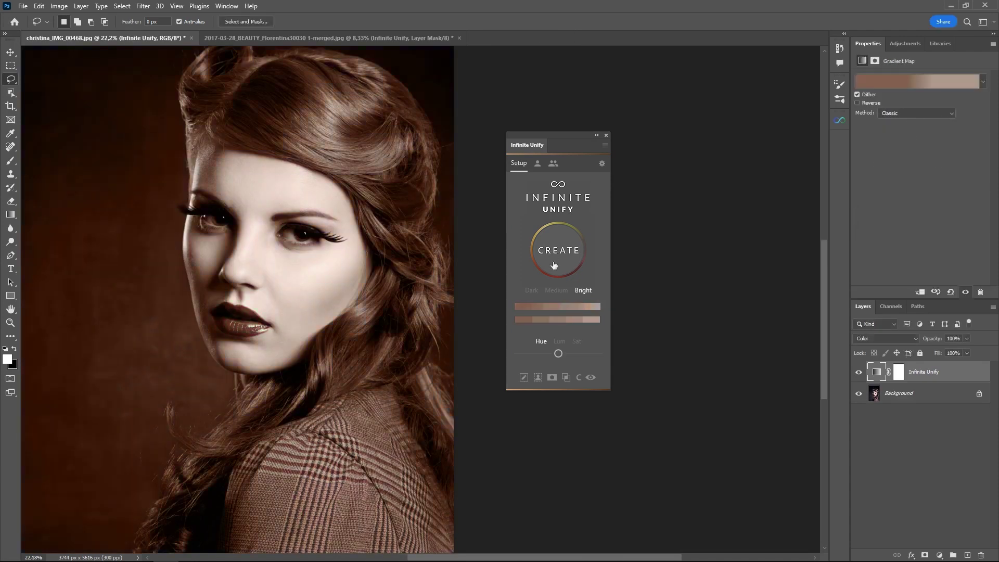
pyautogui.click(553, 163)
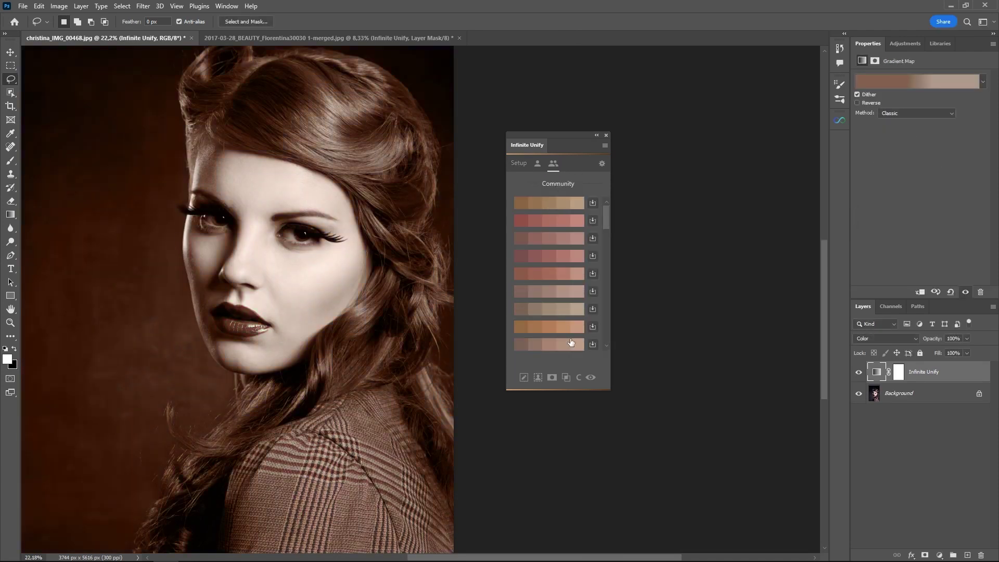
# - Delete that gradient map, regenerate a Dark-toned one from the hair, and apply the first Community palette
pyautogui.click(519, 163)
pyautogui.moveTo(934, 373); pyautogui.dragTo(981, 556)
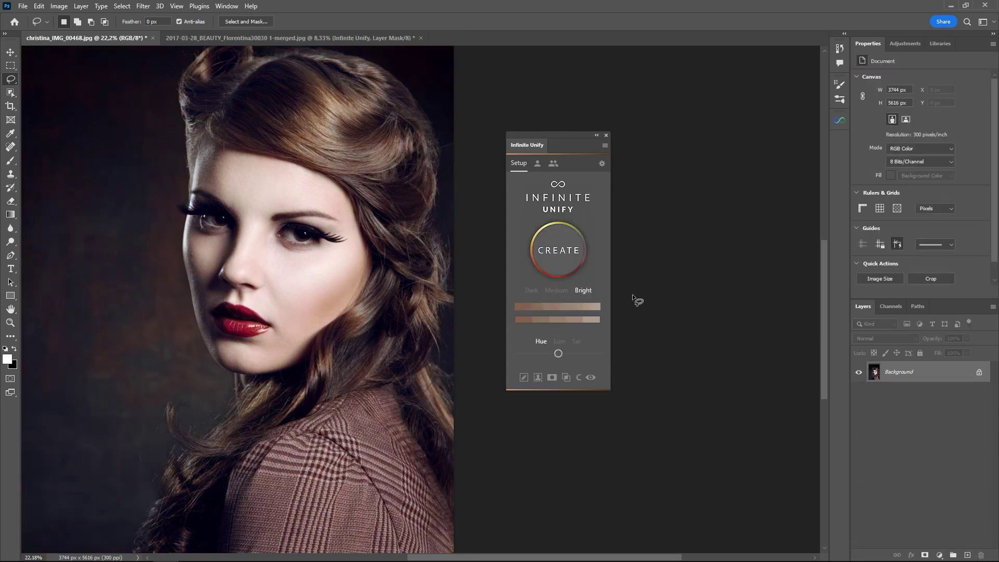
pyautogui.click(533, 291)
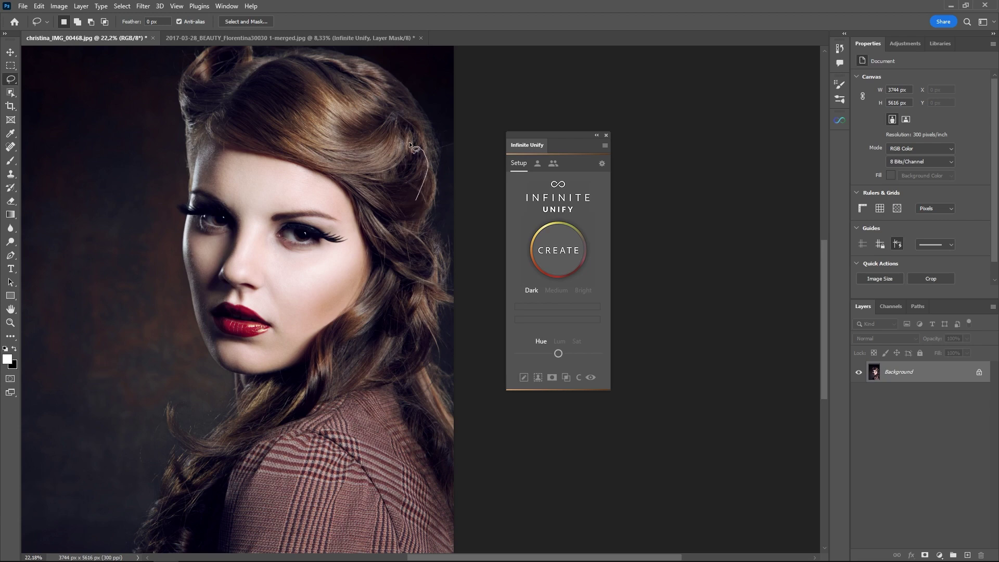
pyautogui.moveTo(388, 166); pyautogui.dragTo(413, 200)
pyautogui.click(556, 259)
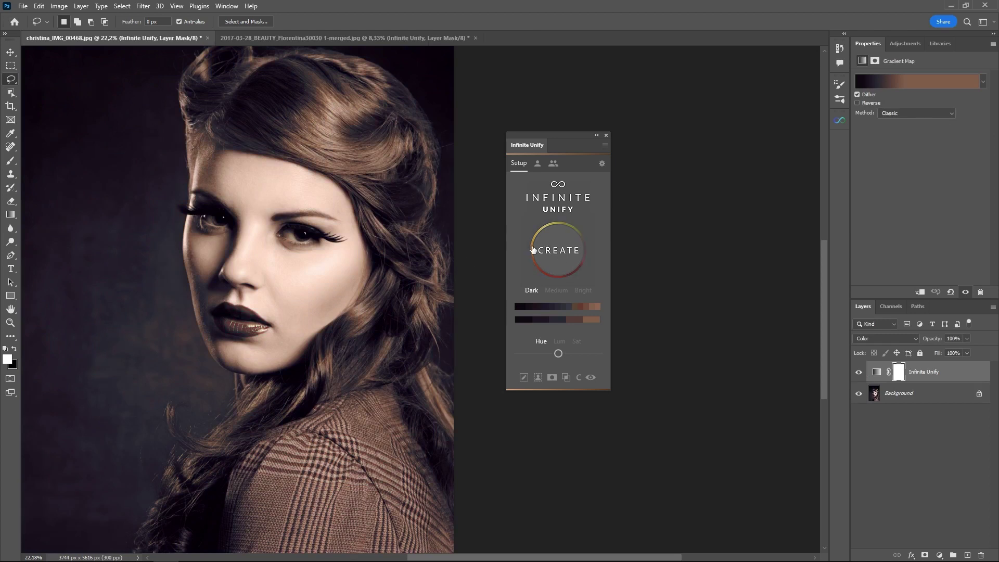
pyautogui.click(554, 164)
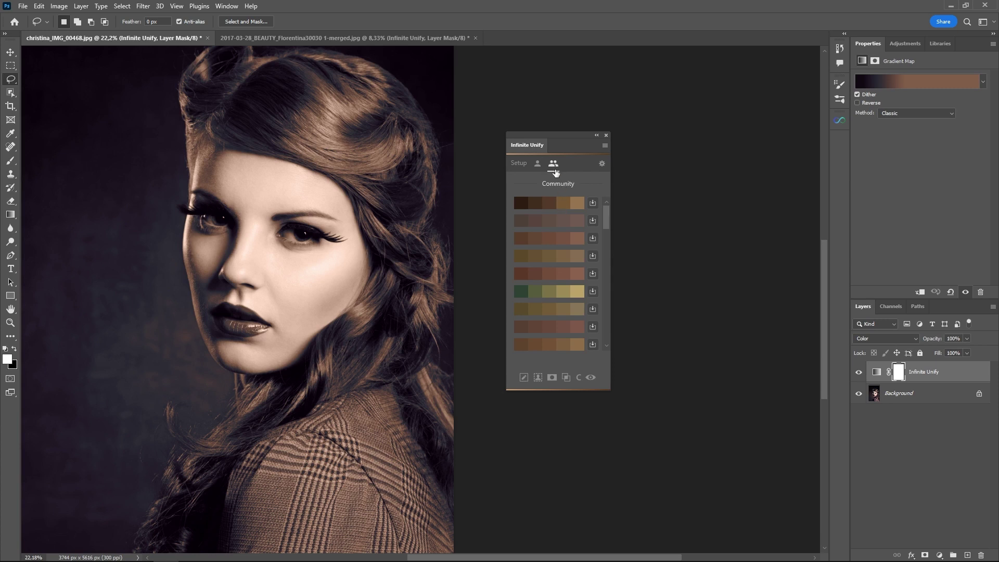
pyautogui.click(549, 204)
# - Confirm the palette, try the mauve-brown one, then apply the green-gold palette for a golden tone
pyautogui.click(527, 226)
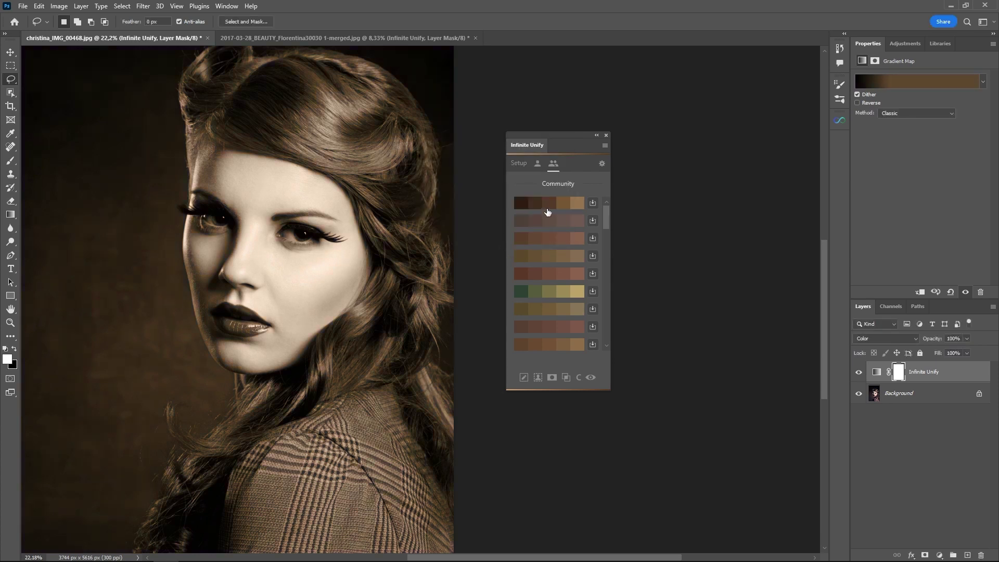
pyautogui.click(551, 221)
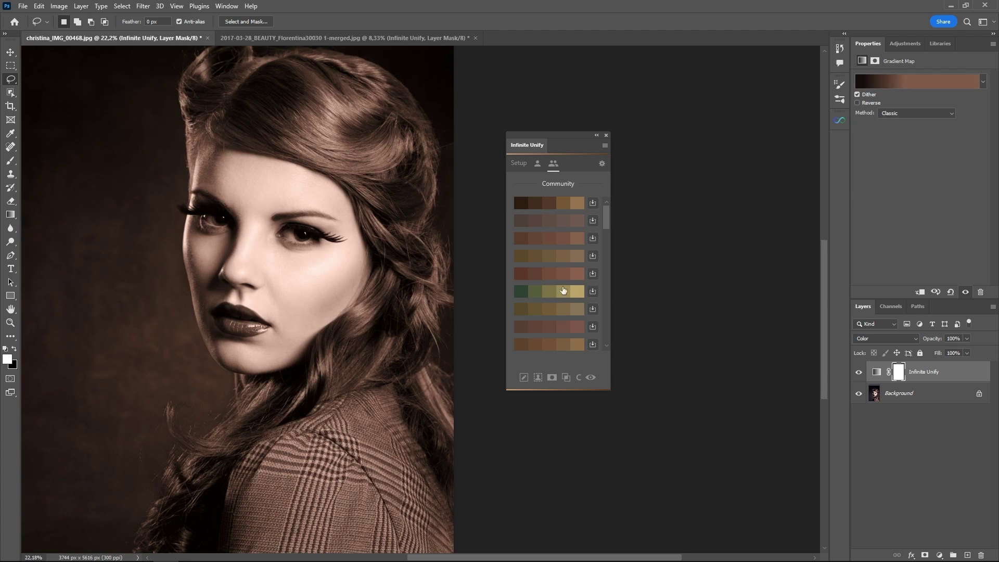
pyautogui.click(564, 291)
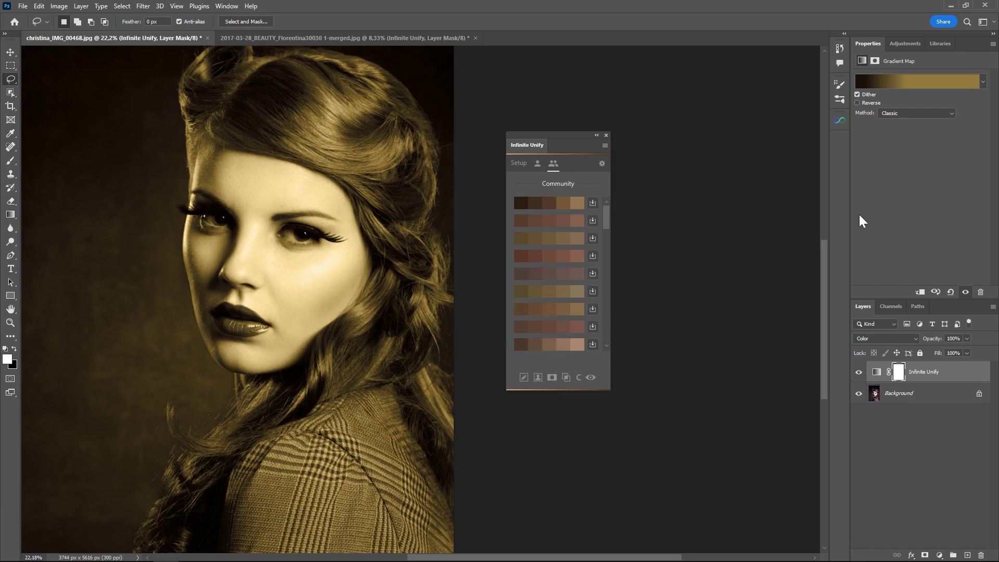
pyautogui.click(518, 163)
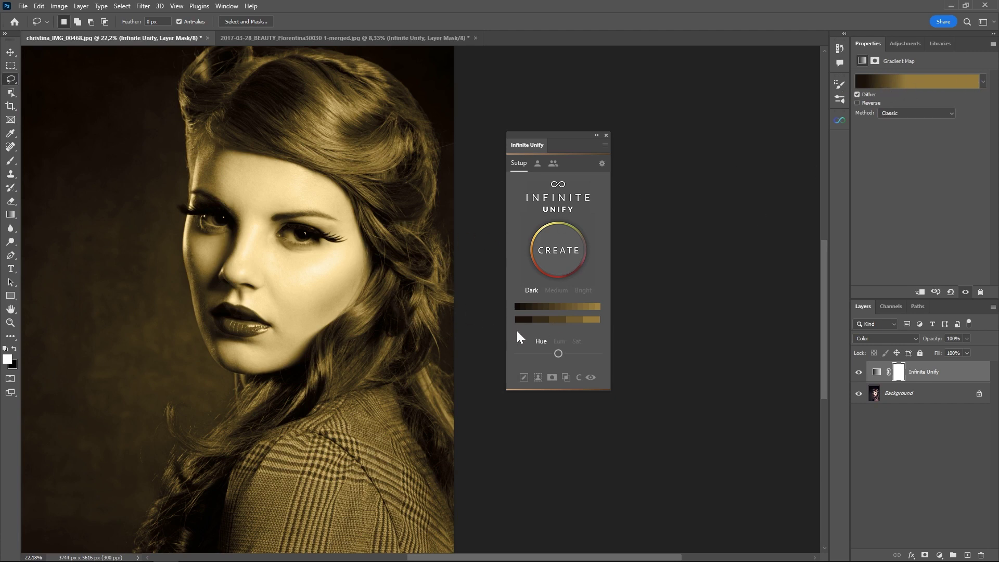
# - Switch Infinite Unify's adjustment from hue to Lum and drag the slider left to darken the gradient
pyautogui.click(559, 342)
pyautogui.moveTo(558, 354); pyautogui.dragTo(528, 353)
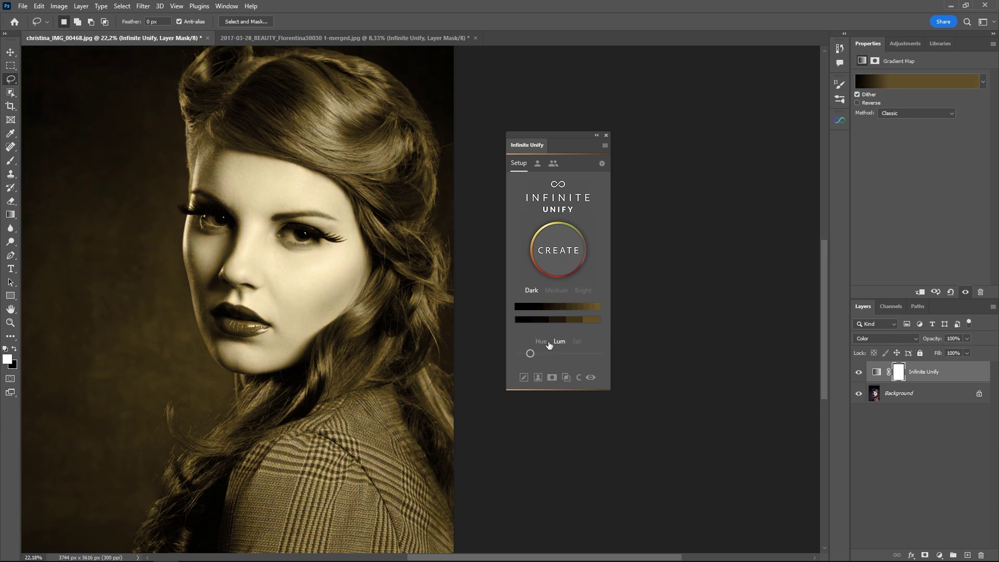
# - In the Gradient Editor, lower highlight, shadow and midtone saturation and brighten the luminosity
pyautogui.click(557, 310)
pyautogui.moveTo(520, 92); pyautogui.dragTo(615, 67)
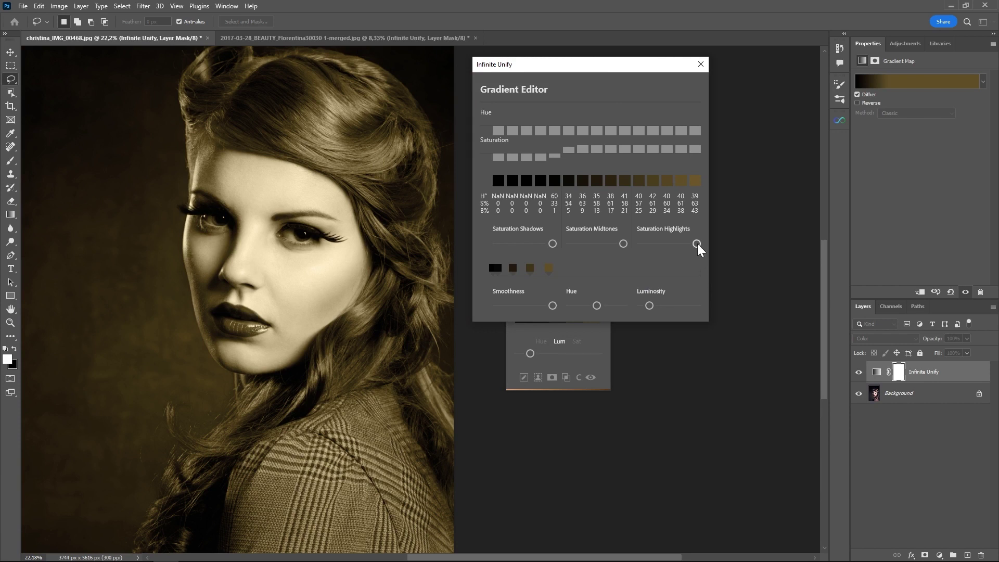
pyautogui.moveTo(697, 244); pyautogui.dragTo(785, 244)
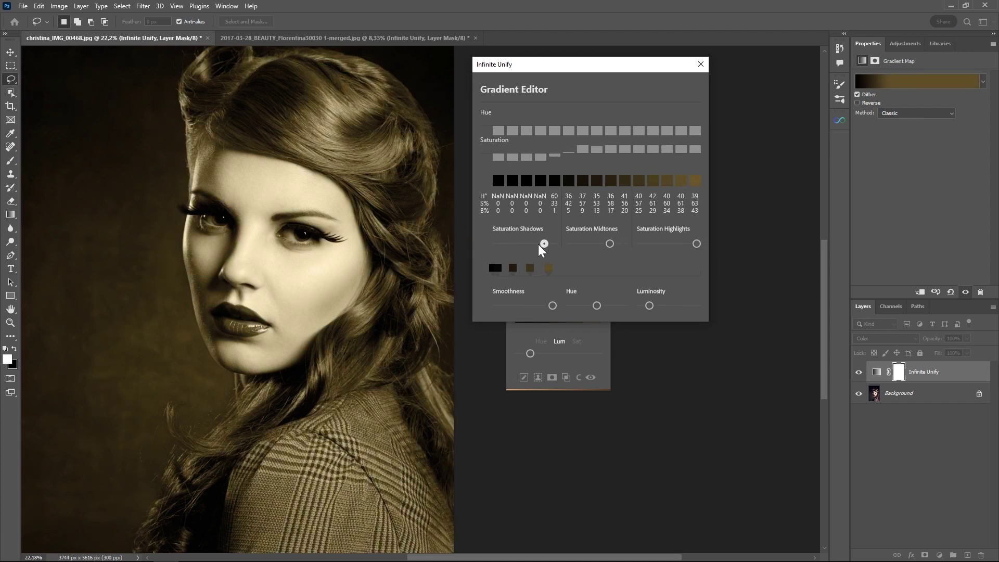
pyautogui.moveTo(538, 245); pyautogui.dragTo(505, 244)
pyautogui.moveTo(651, 305); pyautogui.dragTo(666, 306)
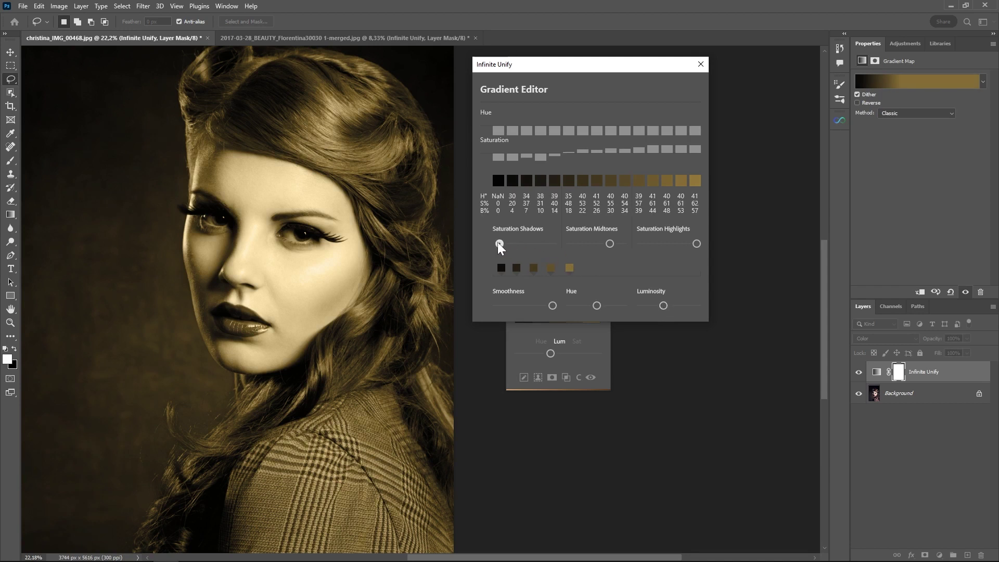
pyautogui.moveTo(498, 244); pyautogui.dragTo(496, 244)
pyautogui.moveTo(608, 243); pyautogui.dragTo(601, 243)
# - Reduce the smoothness slightly, shift the hue warmer, and turn the greenish swatch brown
pyautogui.moveTo(516, 304); pyautogui.dragTo(513, 305)
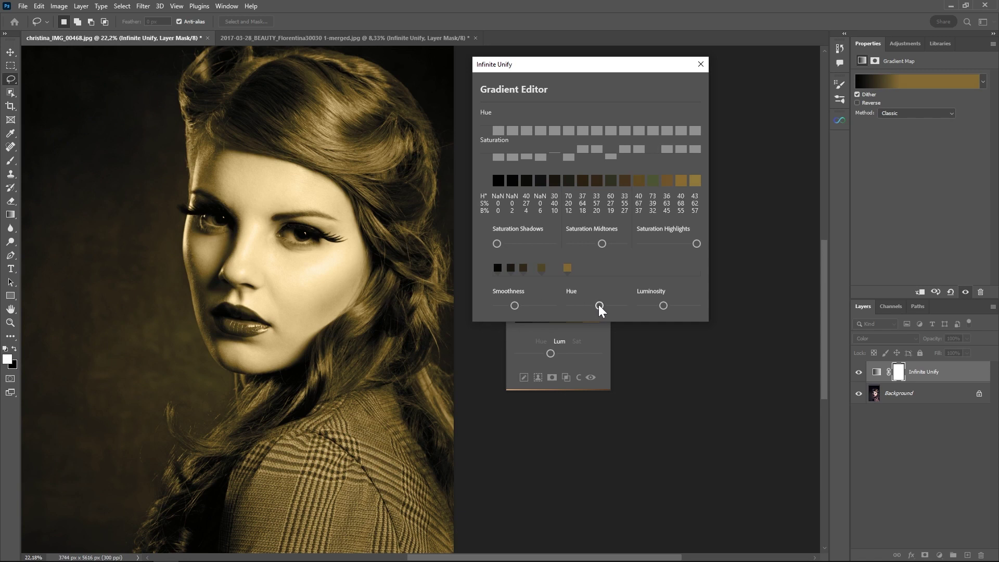
pyautogui.moveTo(598, 306); pyautogui.dragTo(585, 305)
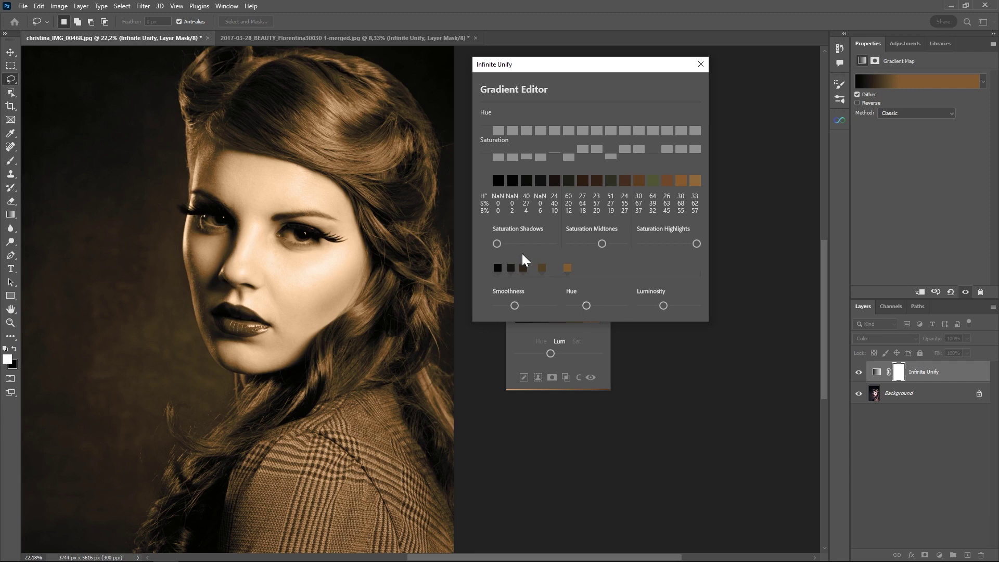
pyautogui.click(648, 186)
# - Close the Gradient Editor and add the warm dark-to-brown gradient to User Layers
pyautogui.click(701, 66)
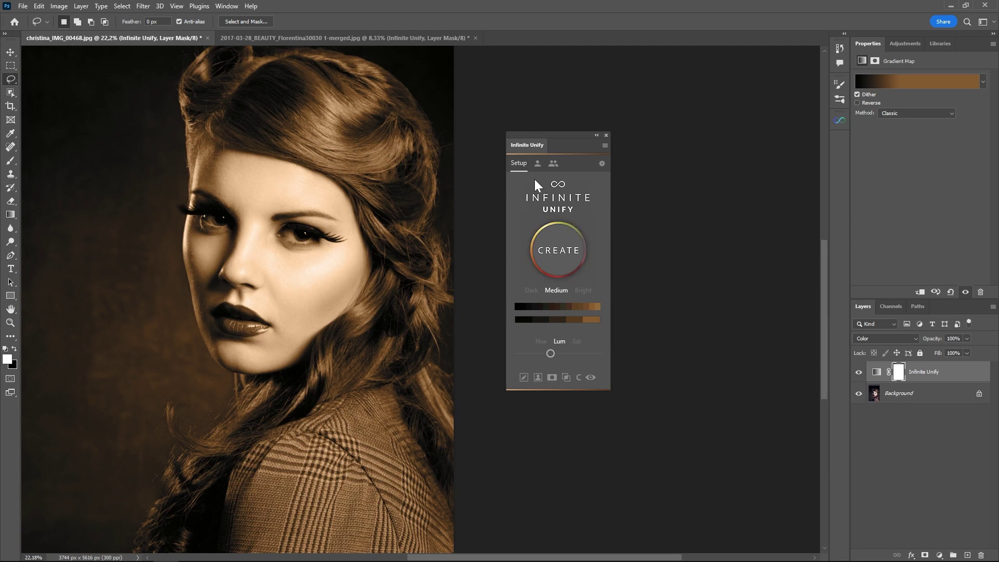
pyautogui.click(538, 163)
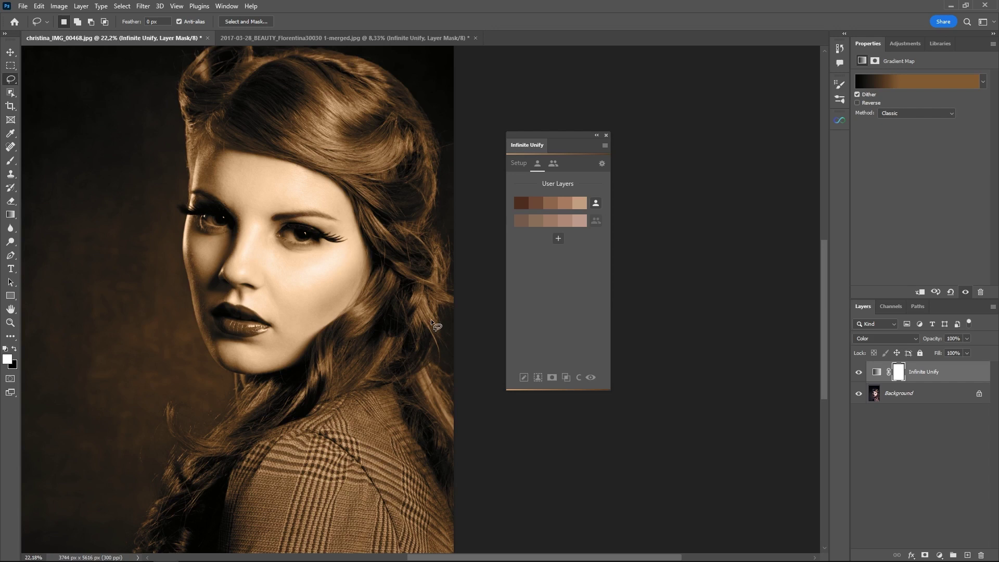
pyautogui.click(557, 239)
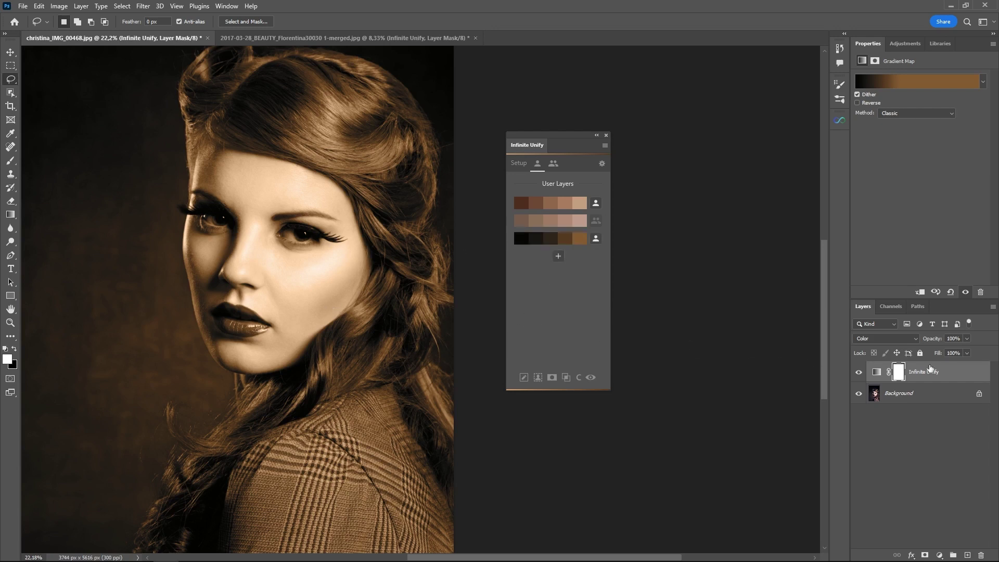